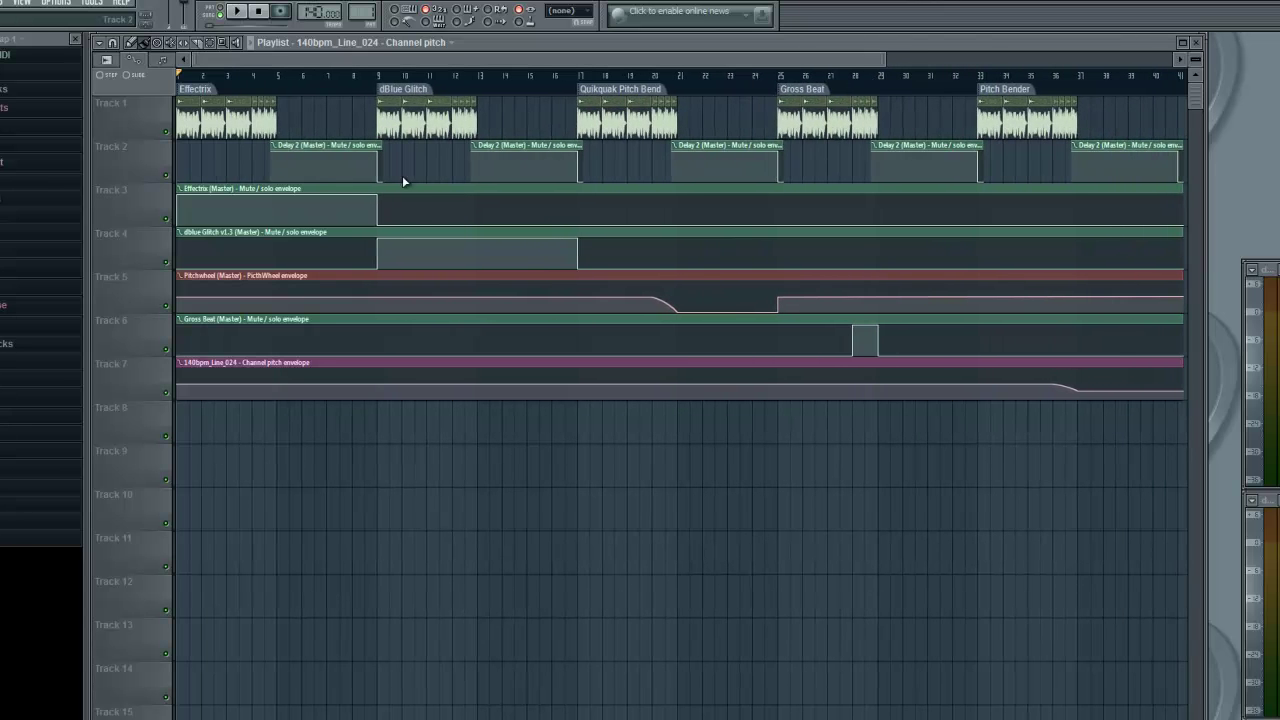
Play the whole playlist arrangement through from the Effectrix section to the Pitch Bender section, and stop playback.
left_click(247, 13)
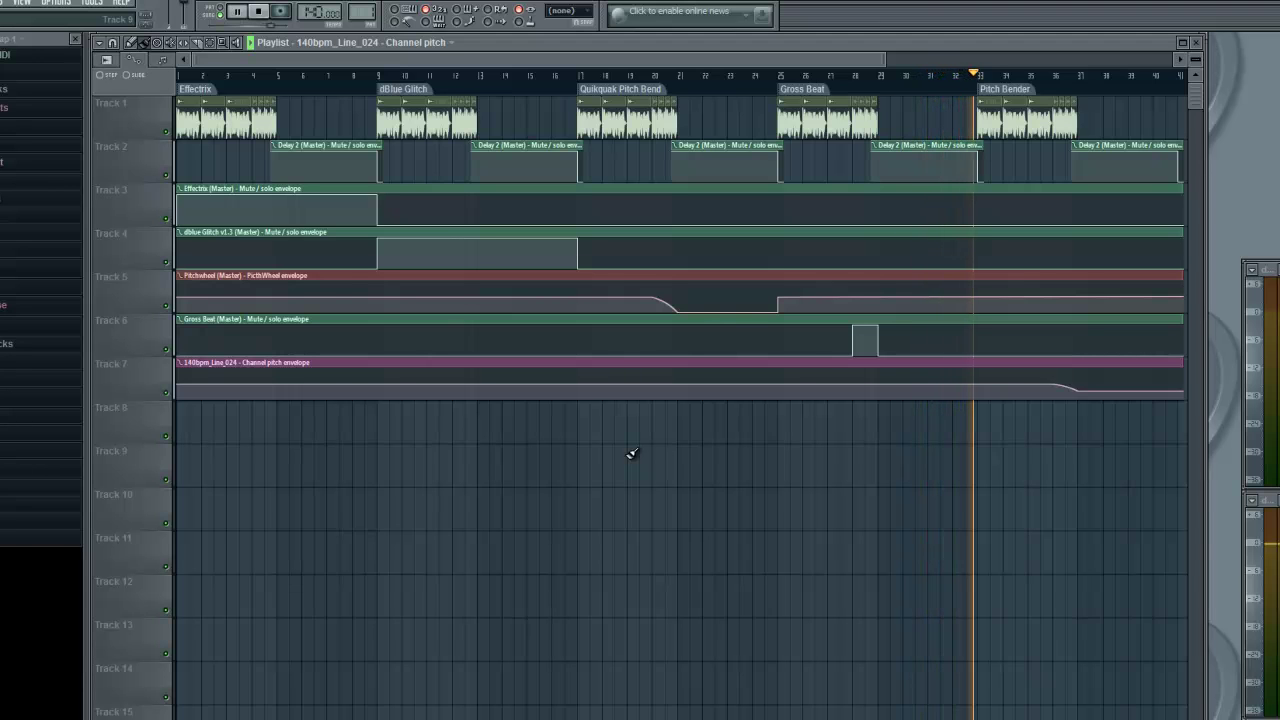
left_click_drag(651, 59, 737, 80)
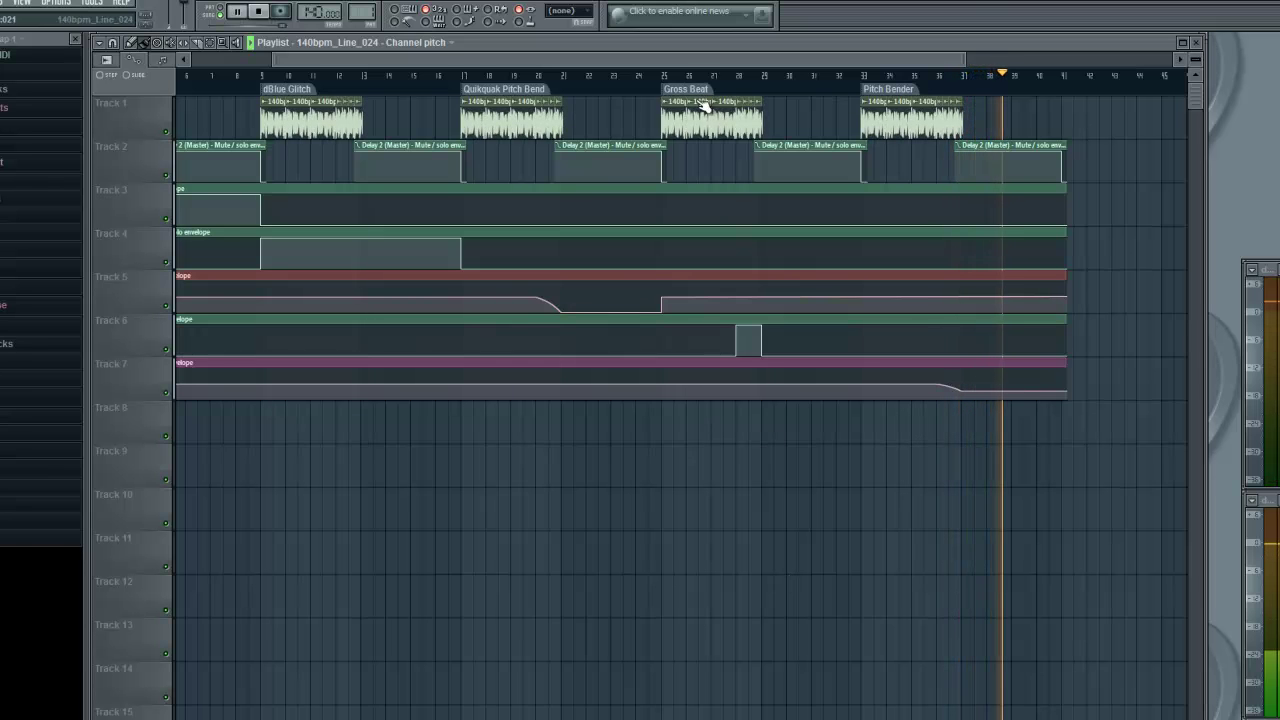
left_click_drag(691, 60, 579, 59)
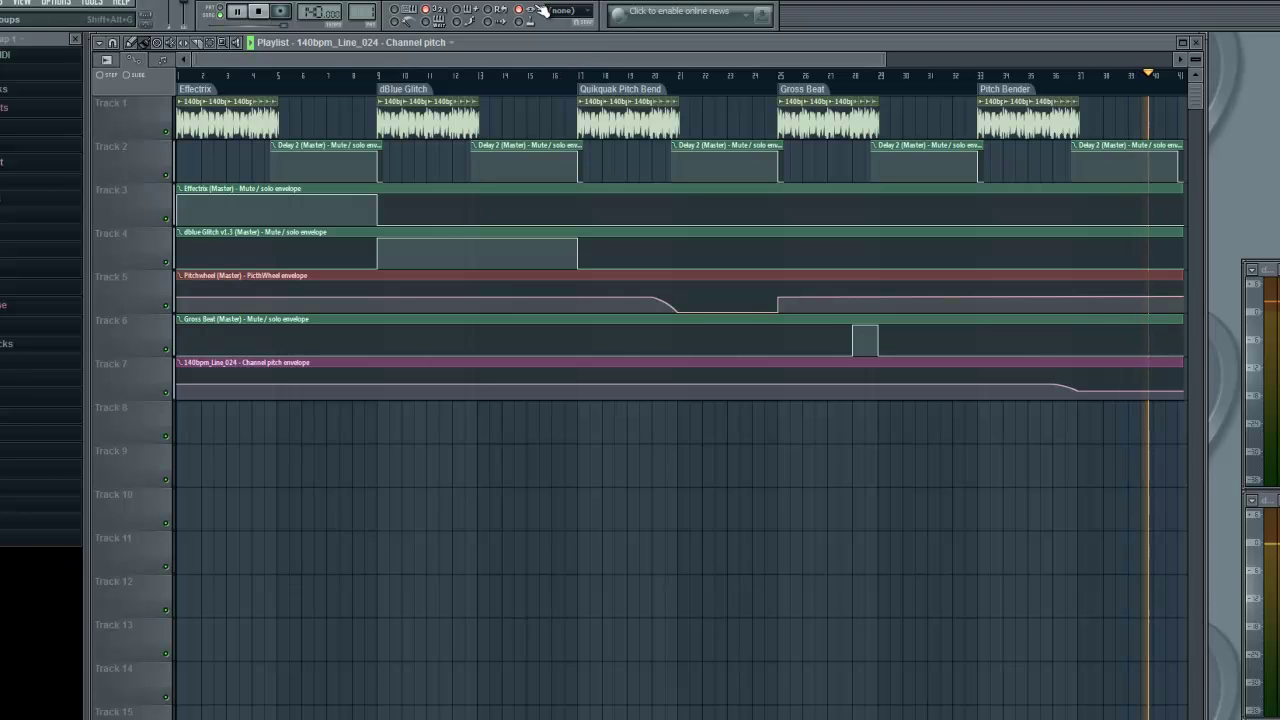
left_click(262, 13)
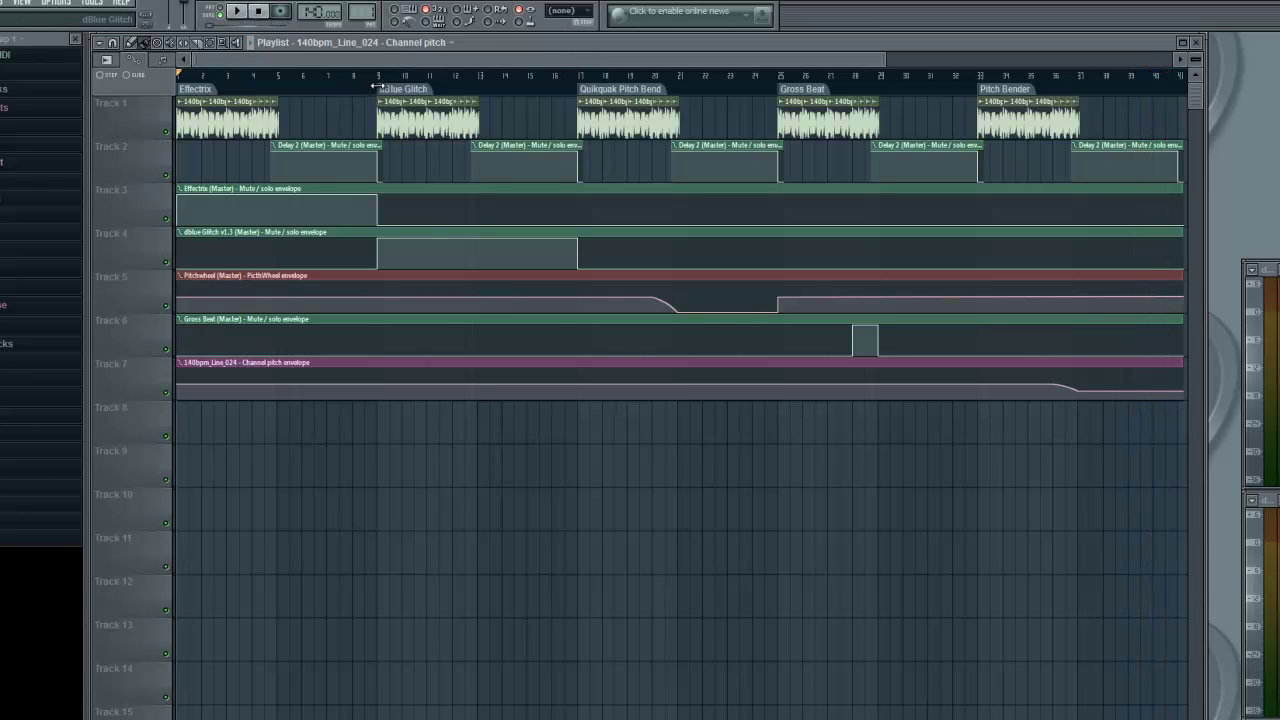
Select the Effectrix section, bars 1 to 9, and play it with the Effectrix plugin window in view.
left_click_drag(379, 92, 110, 103)
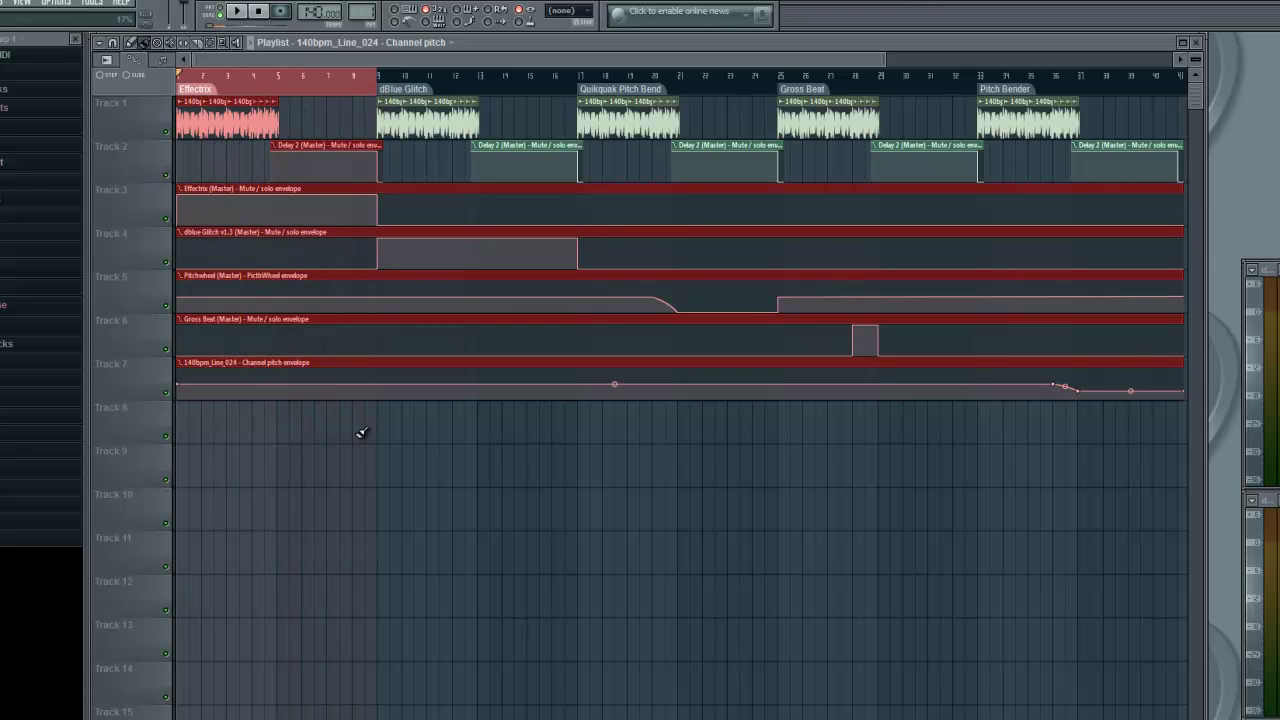
left_click(329, 373)
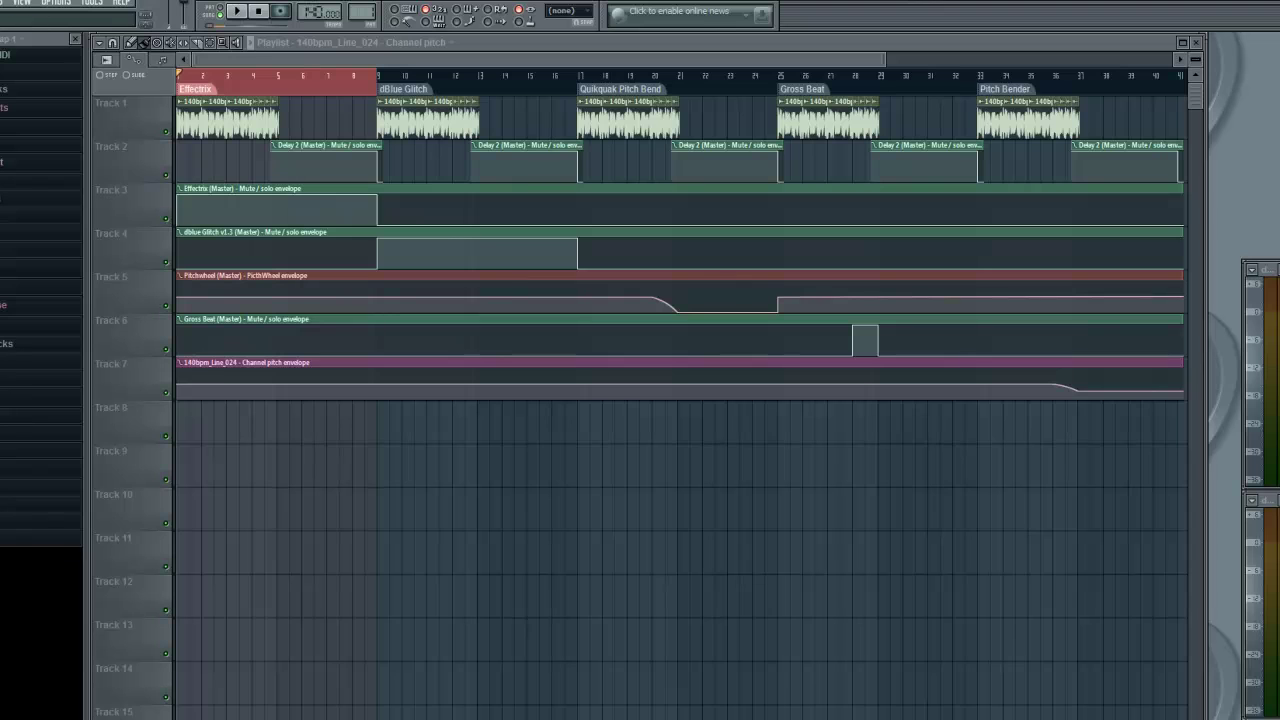
left_click_drag(1279, 150, 752, 220)
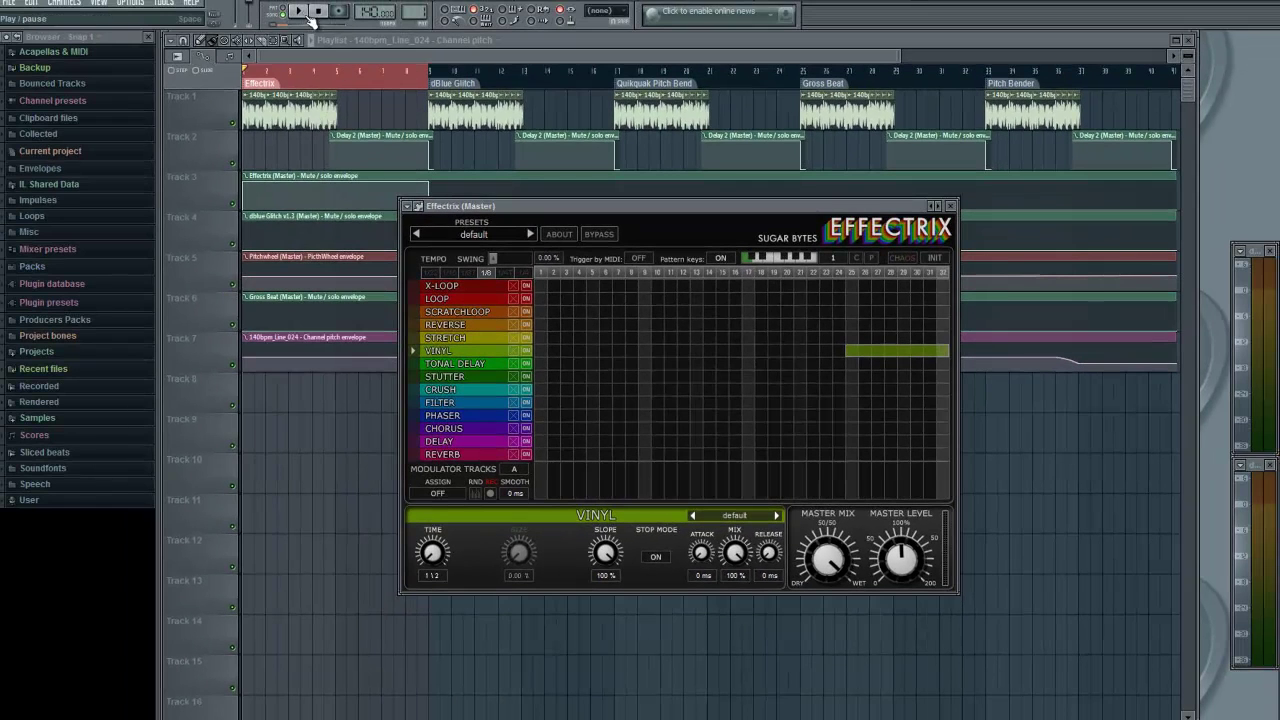
left_click(303, 12)
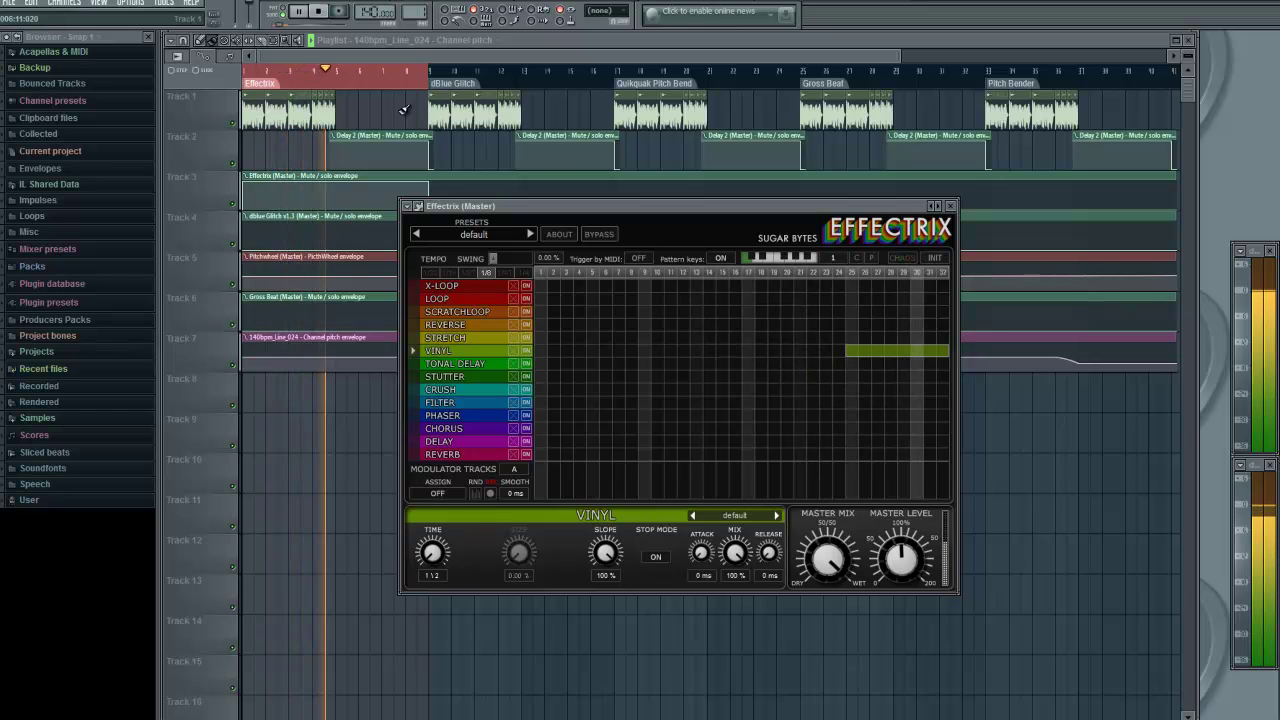
left_click(320, 12)
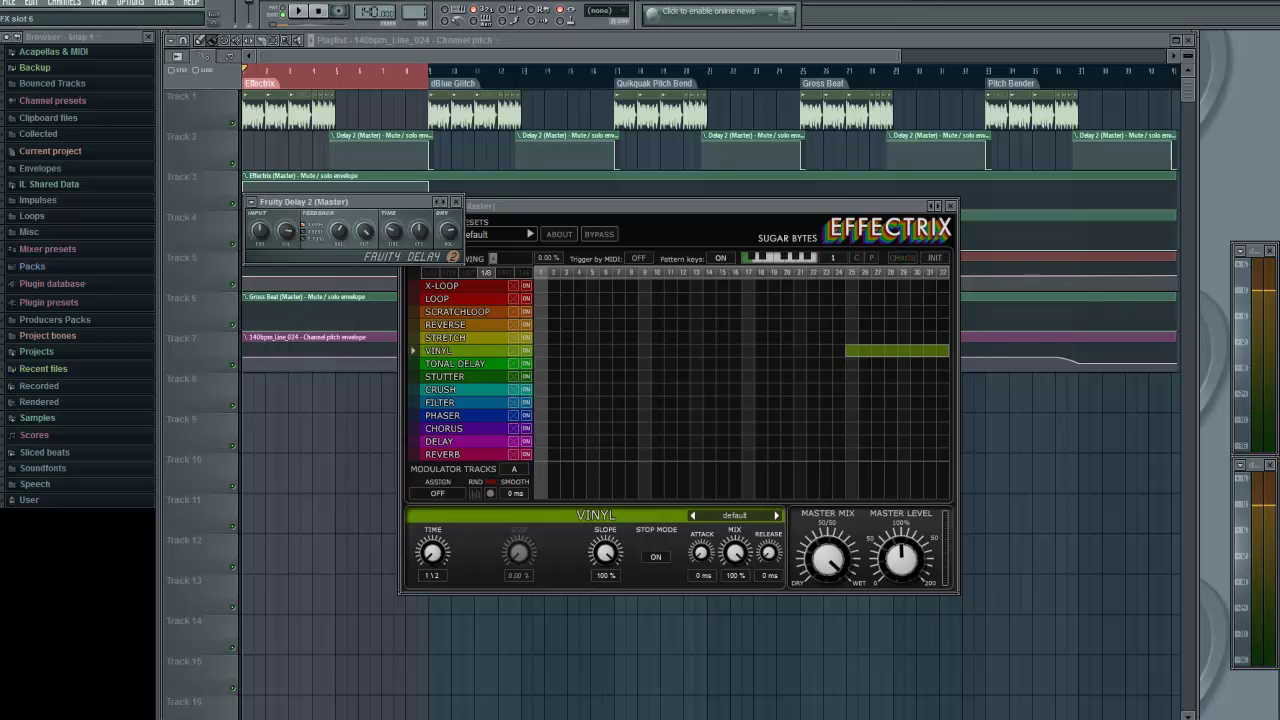
Clear the Fruity Delay 2 and Effectrix windows out of the way and select the dBlue Glitch section, bars 9 to 17, with its plugin in view.
left_click_drag(378, 204, 943, 629)
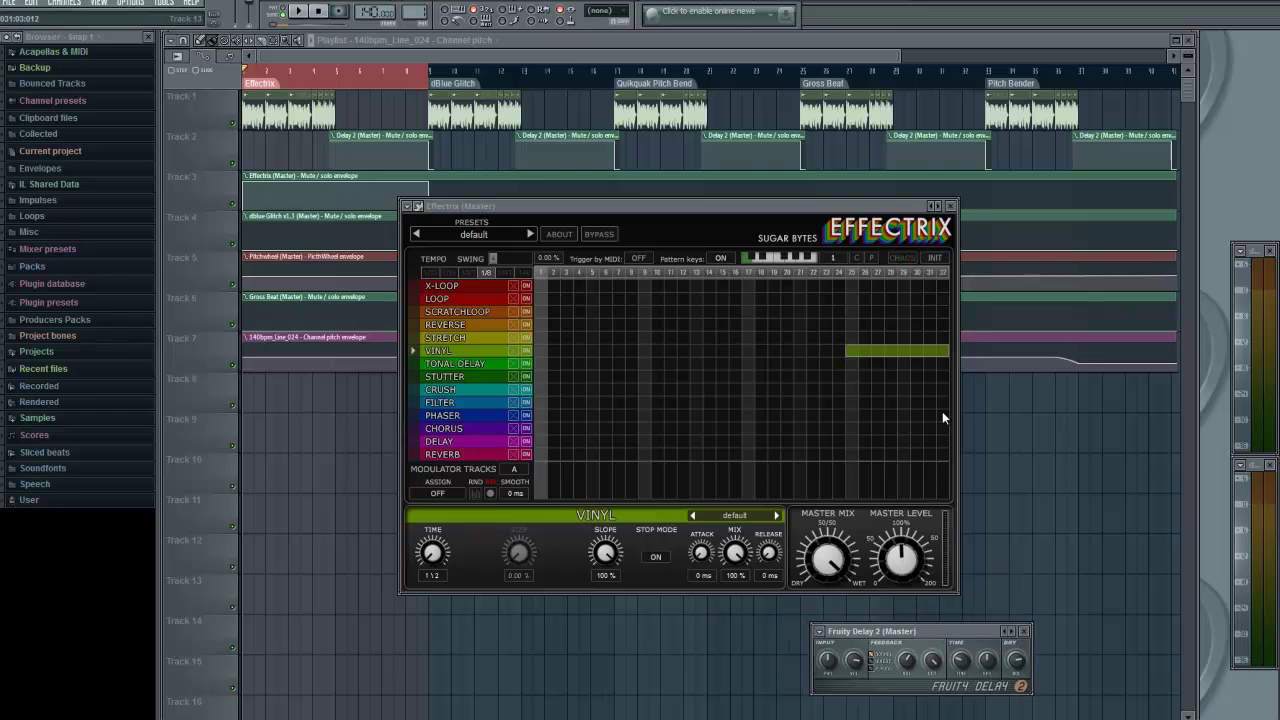
left_click(950, 207)
left_click_drag(435, 85, 620, 107)
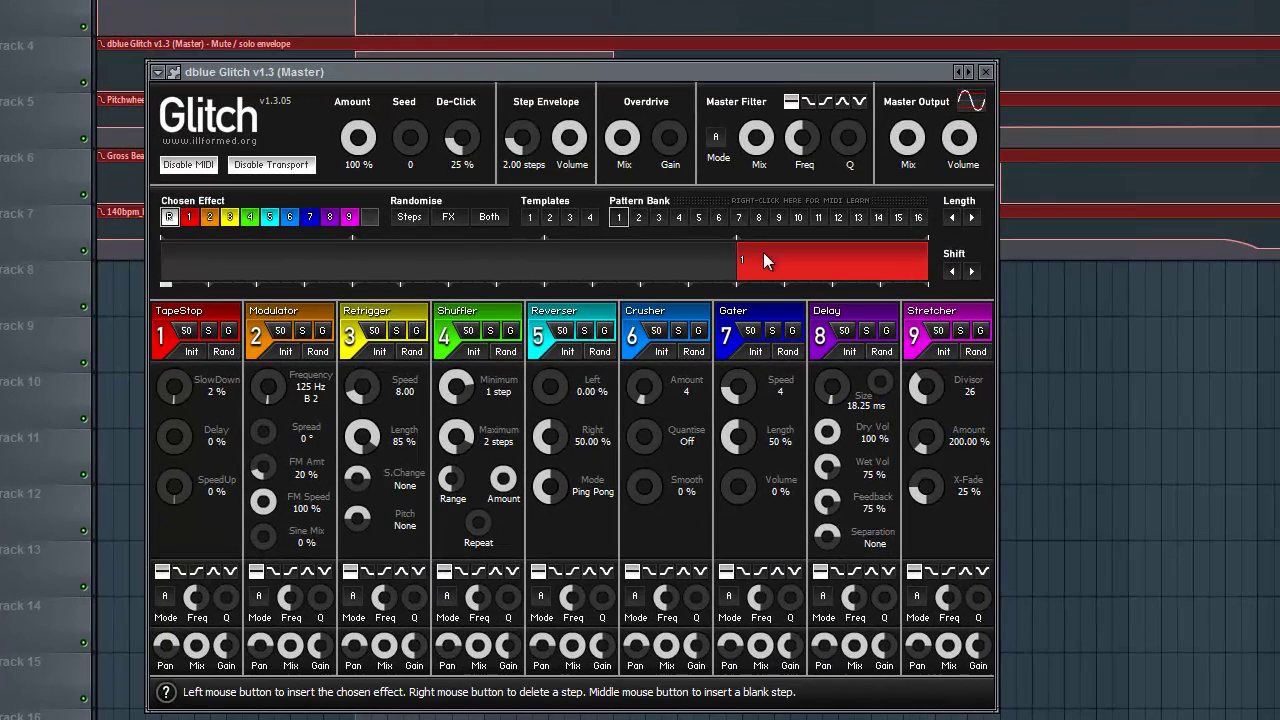
left_click_drag(764, 74, 809, 78)
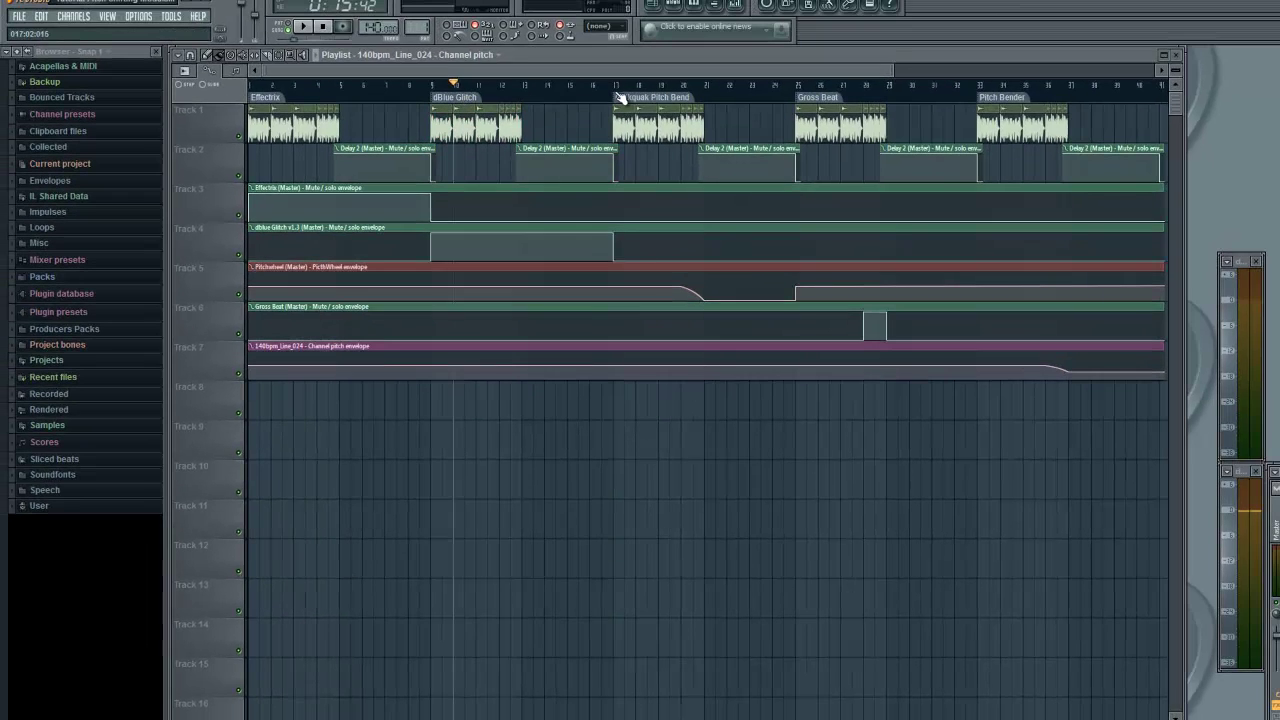
Select the Quikquak Pitch Bend section, bars 17 to 25, and play it while examining the Pitchwheel plugin's pitch dial.
left_click_drag(619, 96, 795, 133)
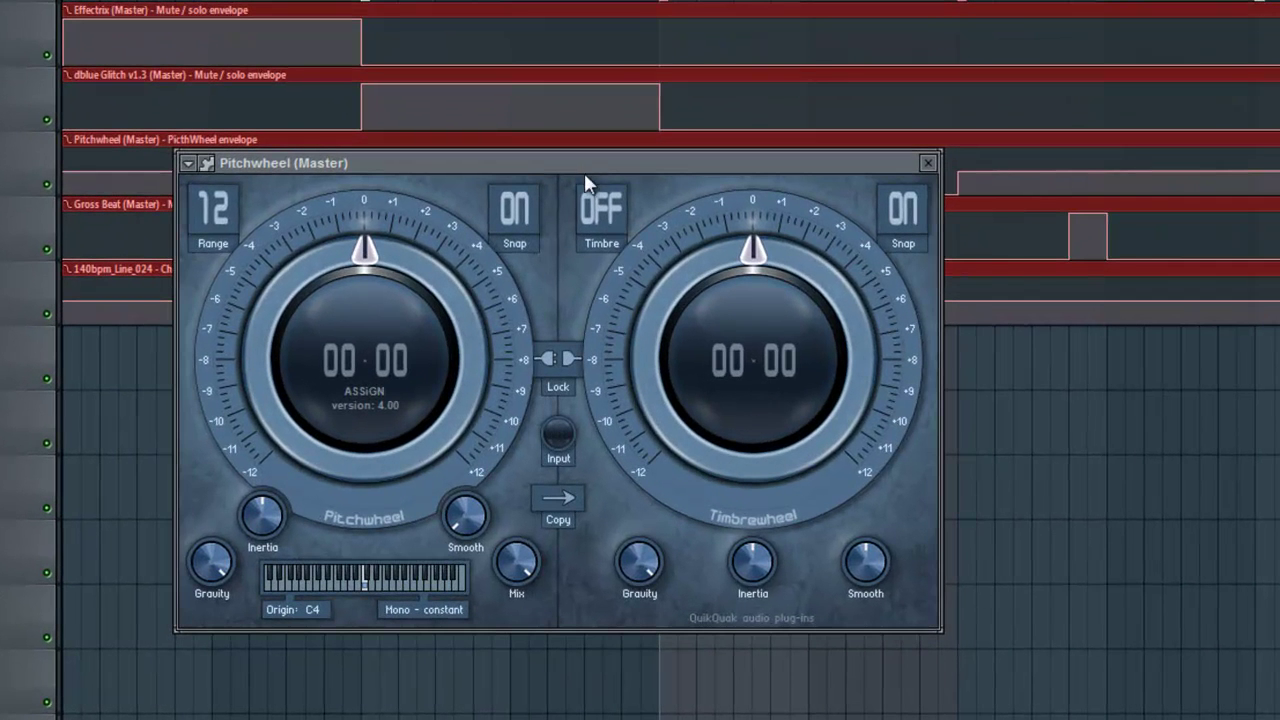
left_click_drag(584, 172, 908, 281)
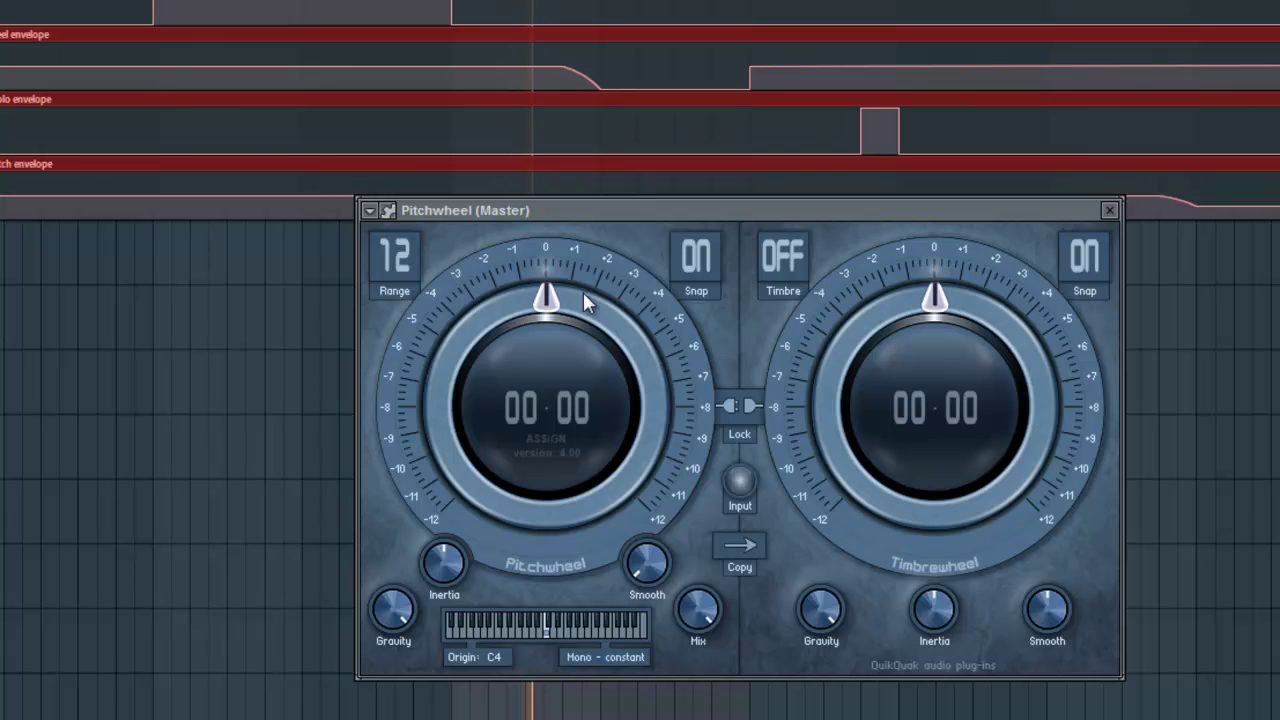
left_click_drag(558, 306, 525, 318)
left_click_drag(488, 380, 512, 249)
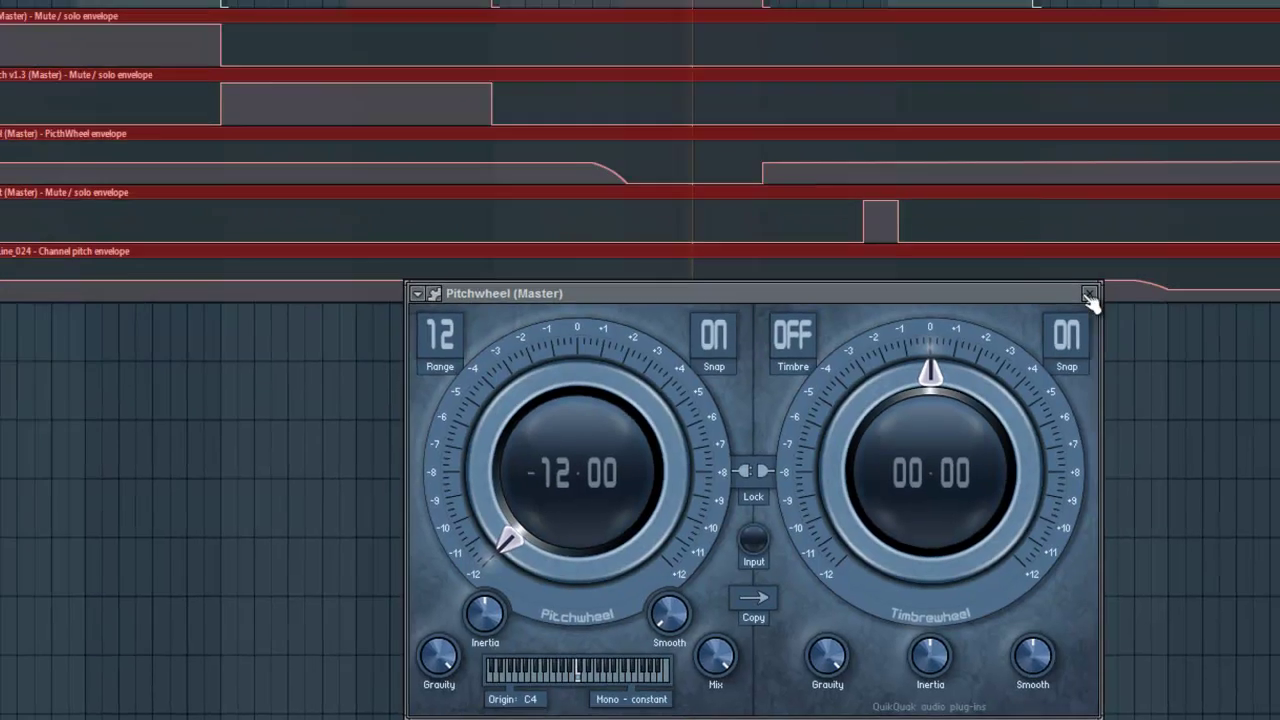
left_click(1109, 210)
left_click(209, 10)
Select the Gross Beat section, bars 25 to 33, play it with the Gross Beat plugin in view, and close the plugin.
left_click_drag(790, 78, 1005, 113)
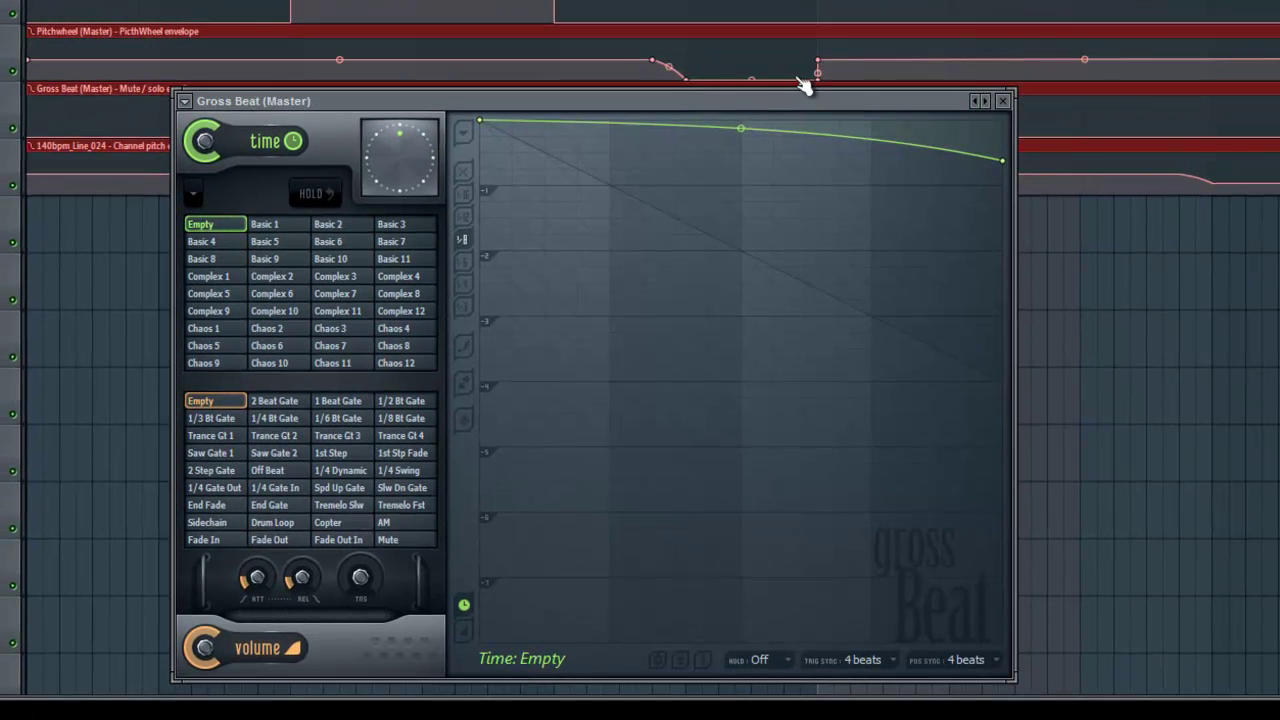
key("space")
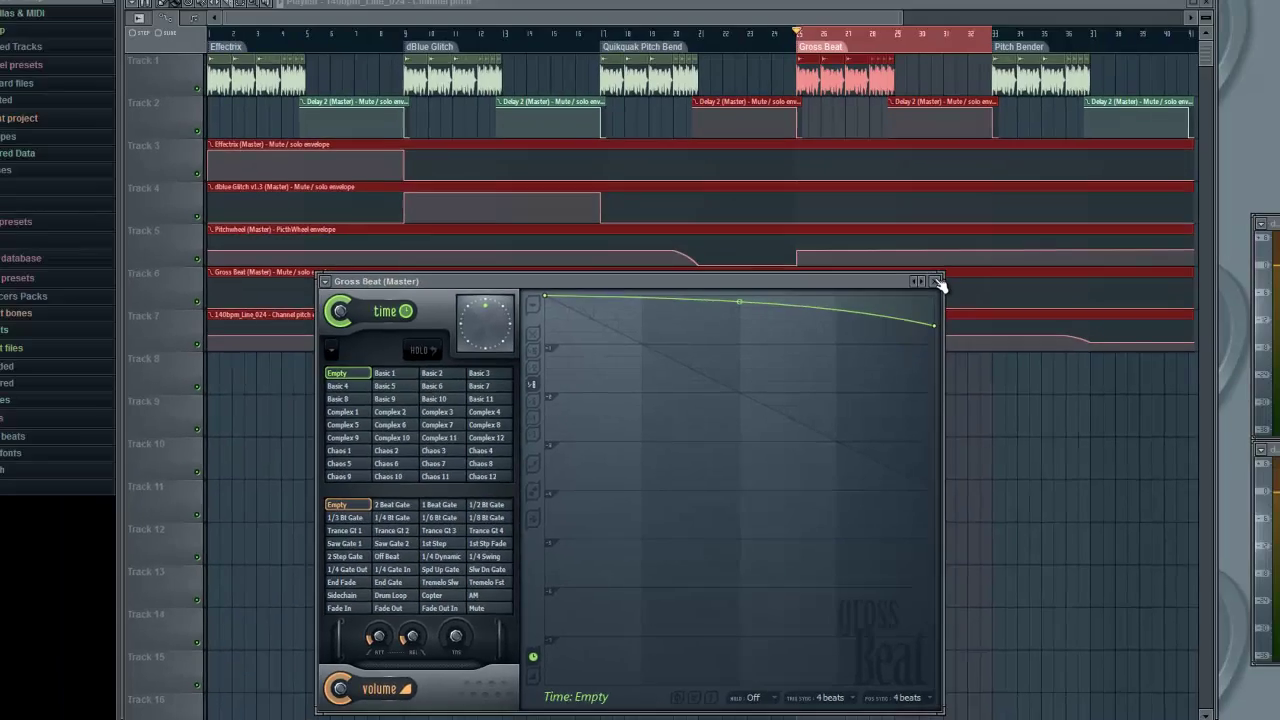
left_click(1003, 101)
Select the Pitch Bender section, bars 33 to 41, in the playlist.
left_click_drag(644, 77, 767, 77)
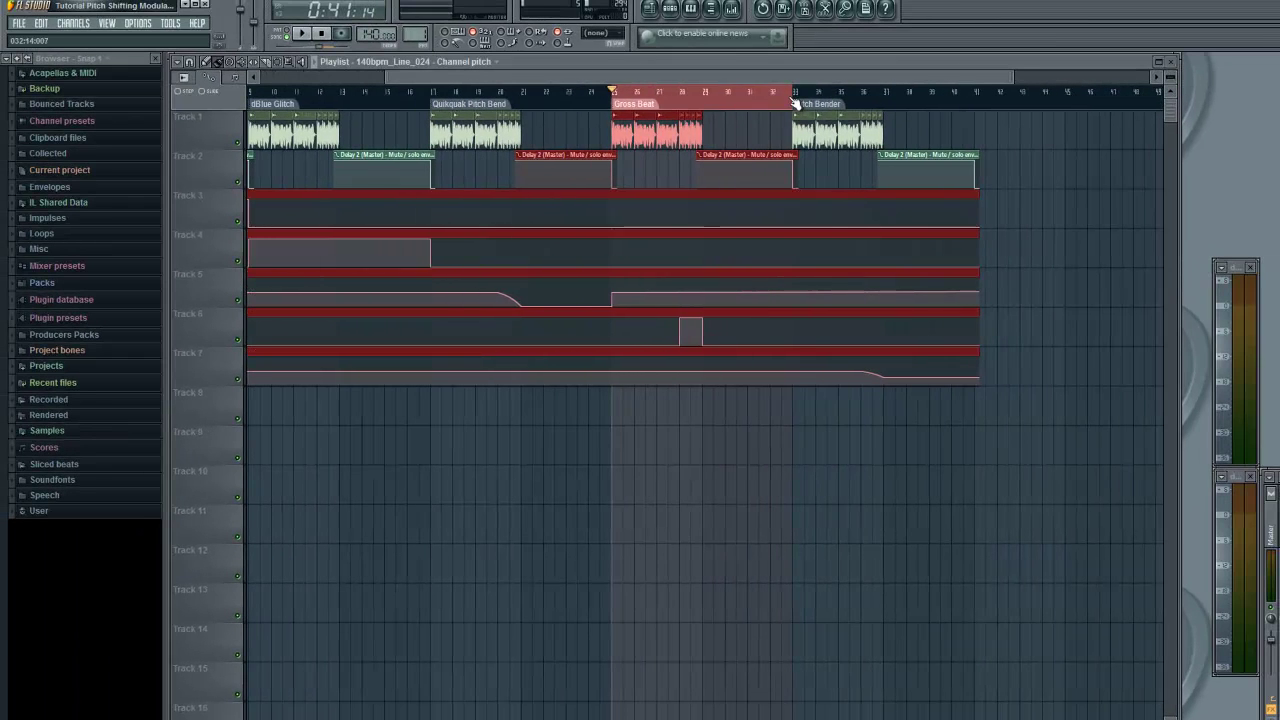
left_click(898, 127)
left_click_drag(898, 127, 981, 140)
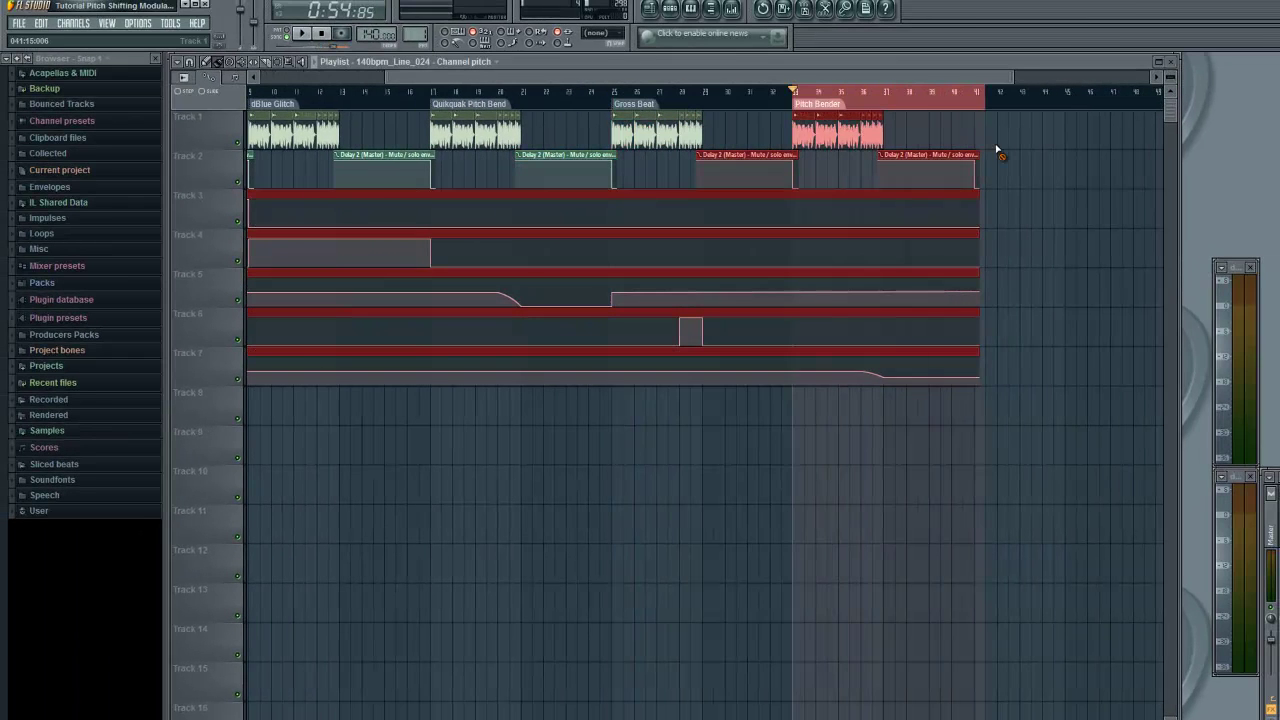
Play the Pitch Bender section with the 140bpm_Line_024 channel settings open, and set the channel's pitch range to 12.
left_click(895, 121)
double_click(855, 131)
left_click_drag(604, 212, 612, 329)
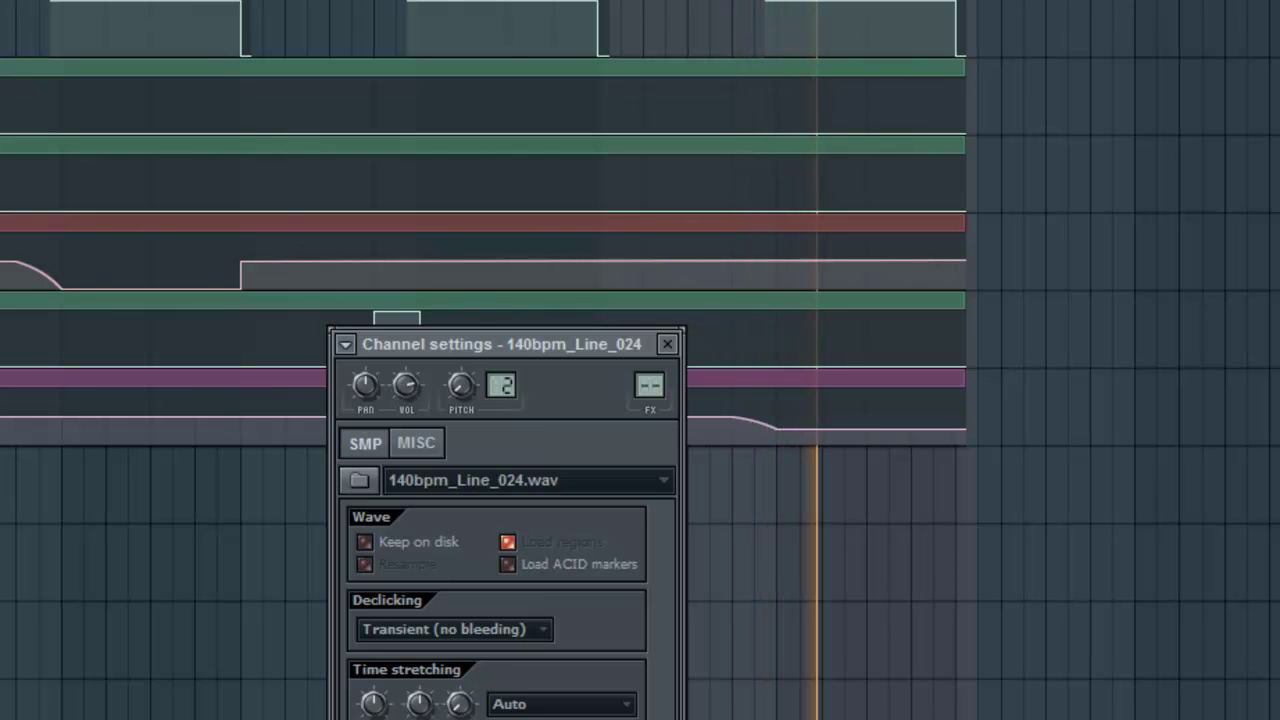
key("space")
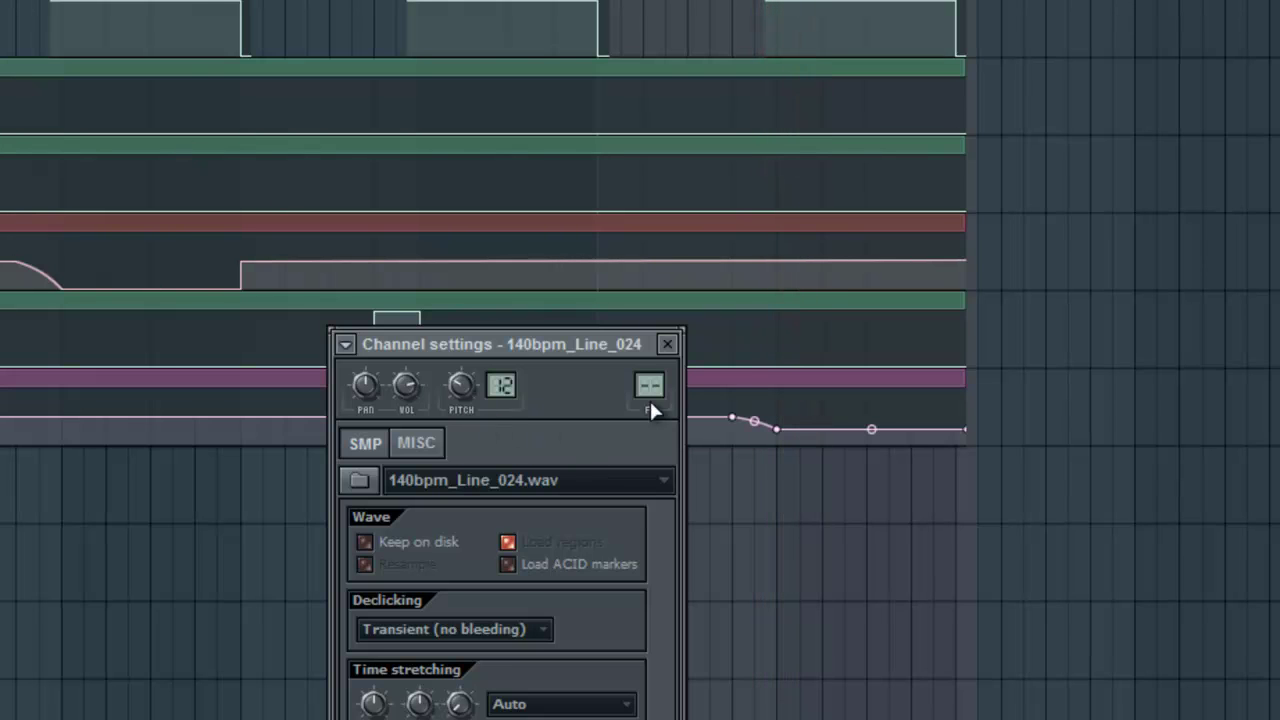
key("Escape")
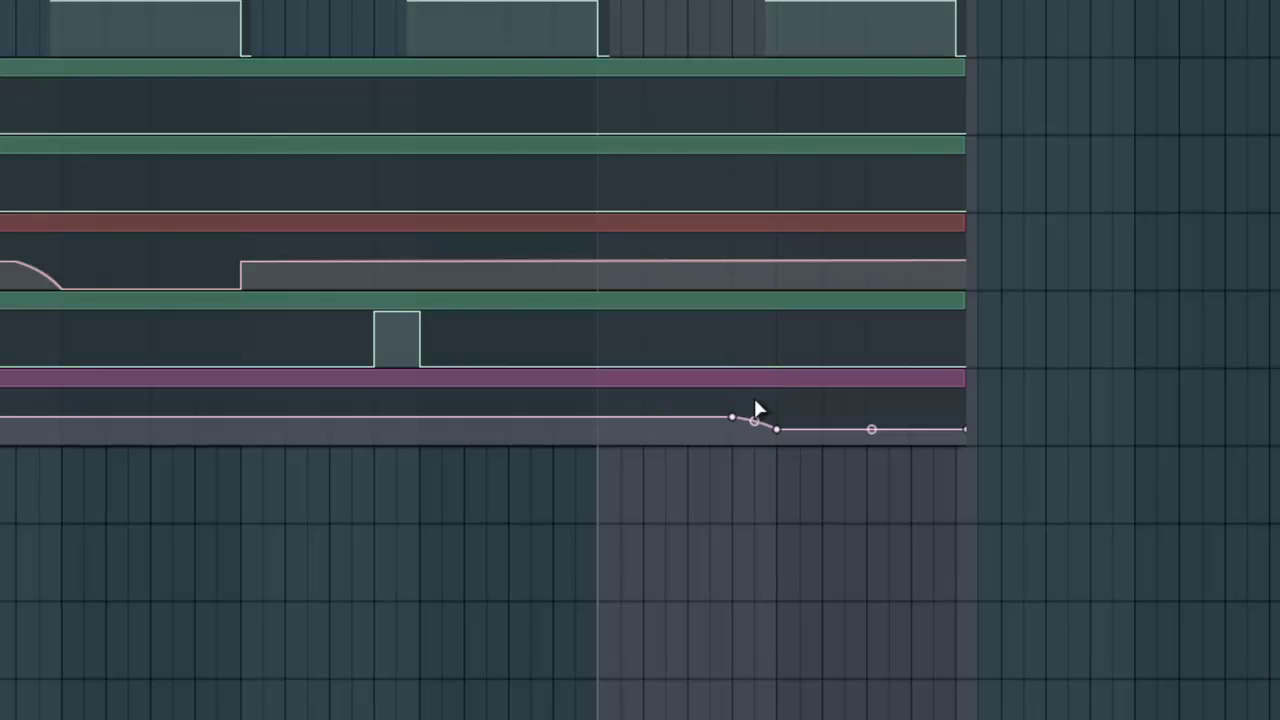
Lower the last two points of the channel pitch envelope on Track 7 to the minimum and play the section with the channel settings open.
mouse_move(785, 433)
left_mouse_down()
mouse_move(800, 486)
mouse_move(806, 454)
mouse_move(776, 445)
left_mouse_up()
left_click_drag(972, 432, 975, 466)
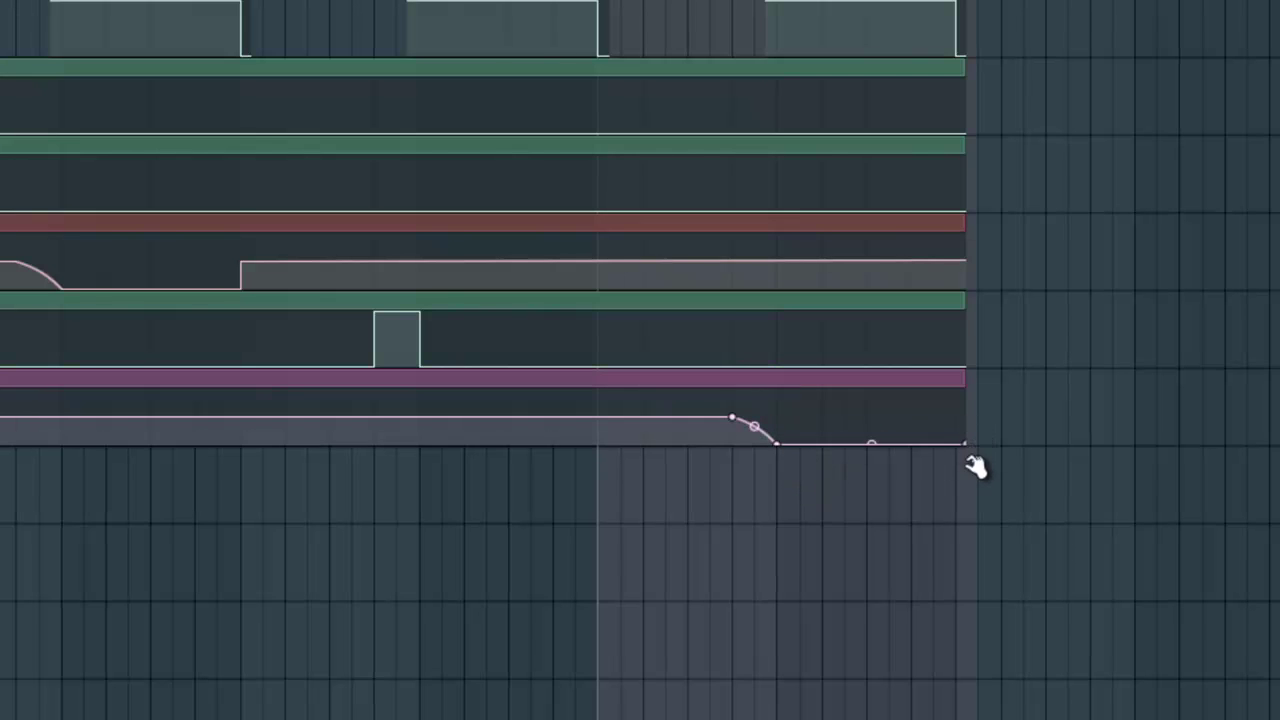
key("space")
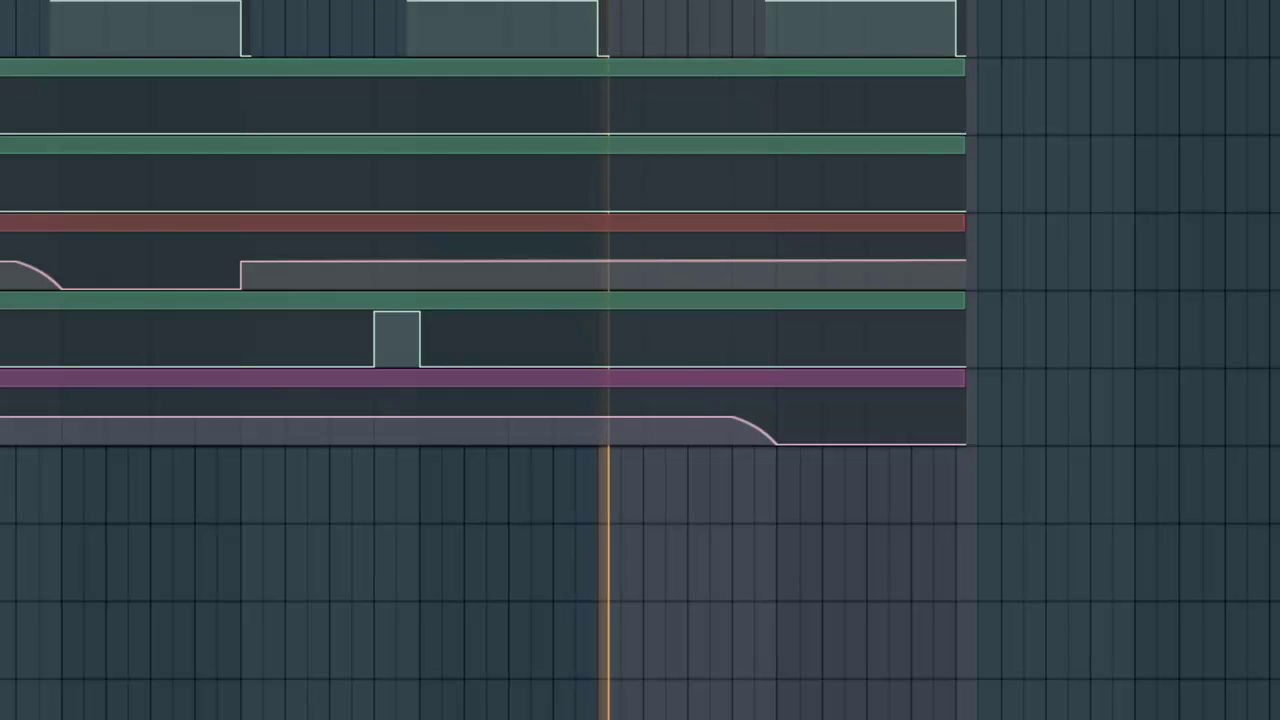
left_click(690, 427)
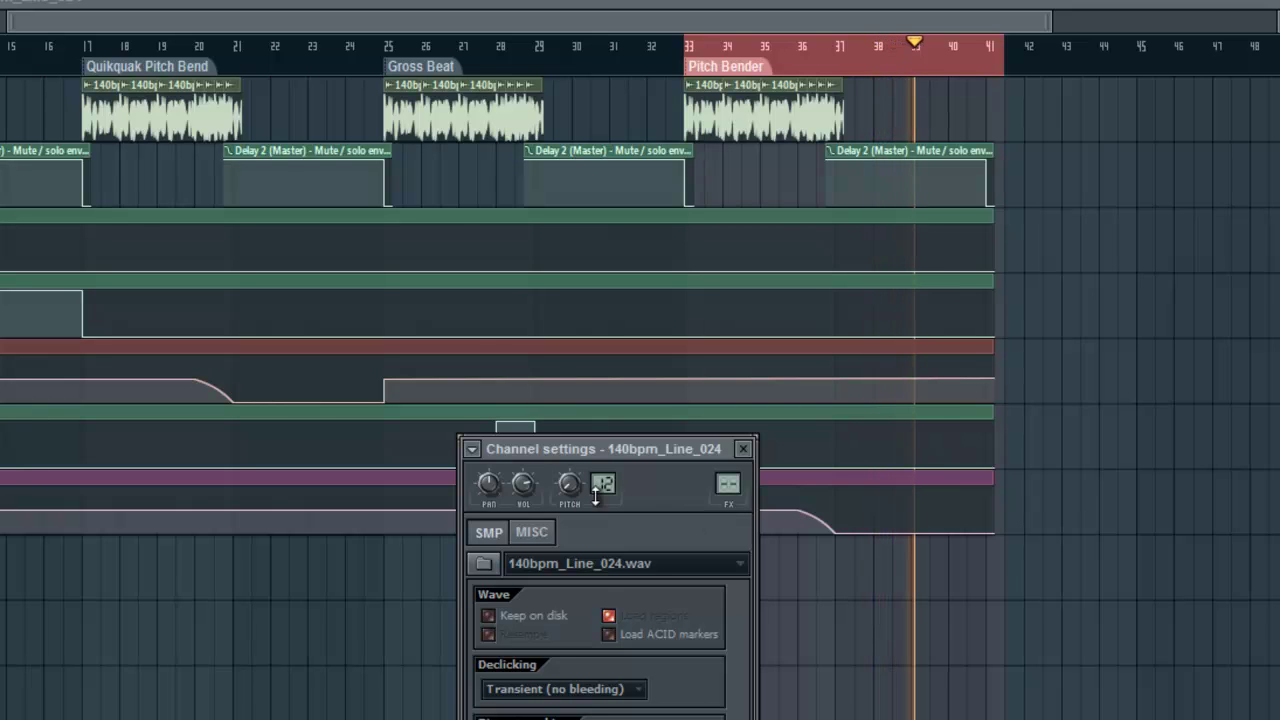
key("space")
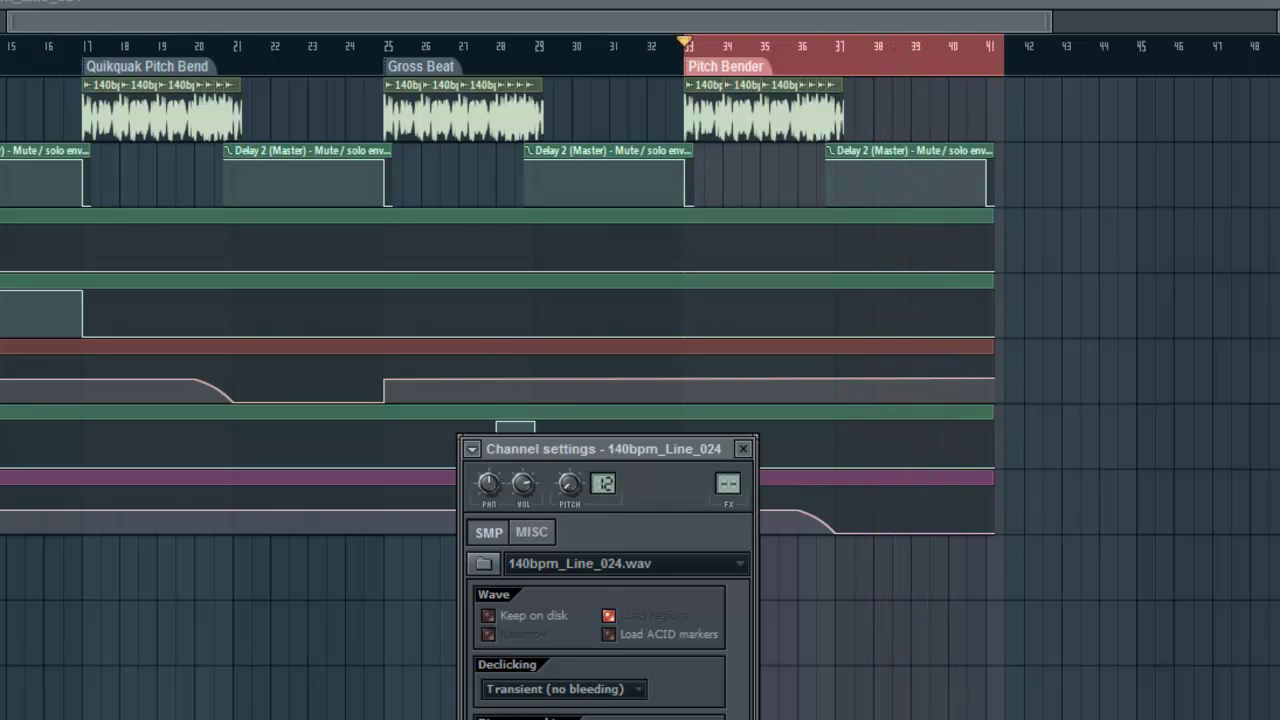